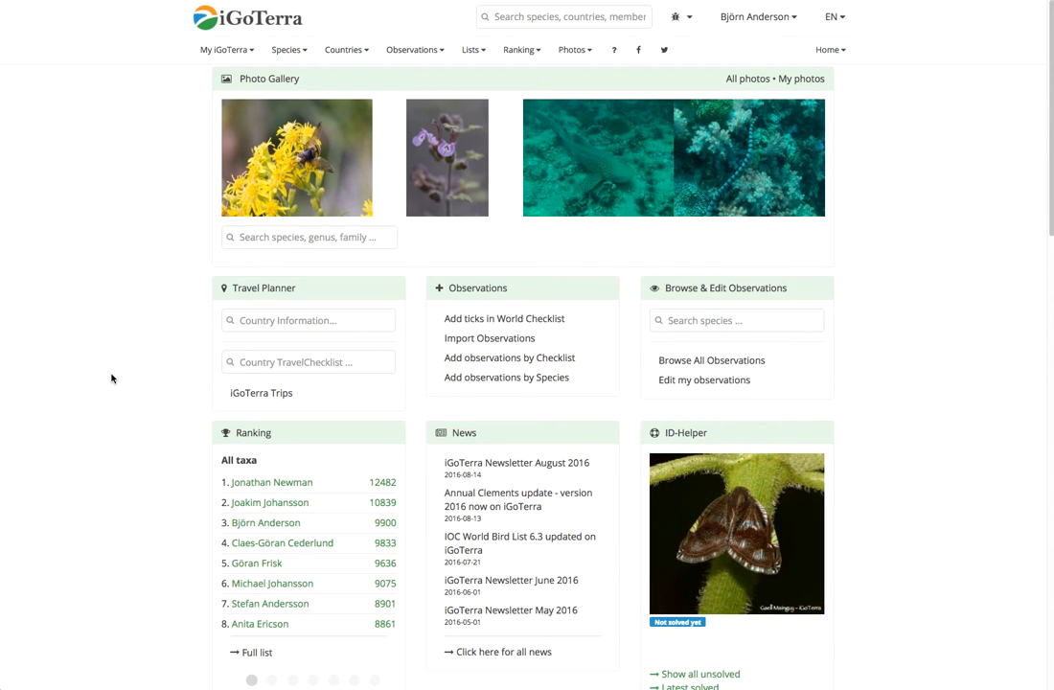
Step: Open the Ducks, Geese & Swans family in the page for assigning bird observations to subspecies level
left_click(397, 54)
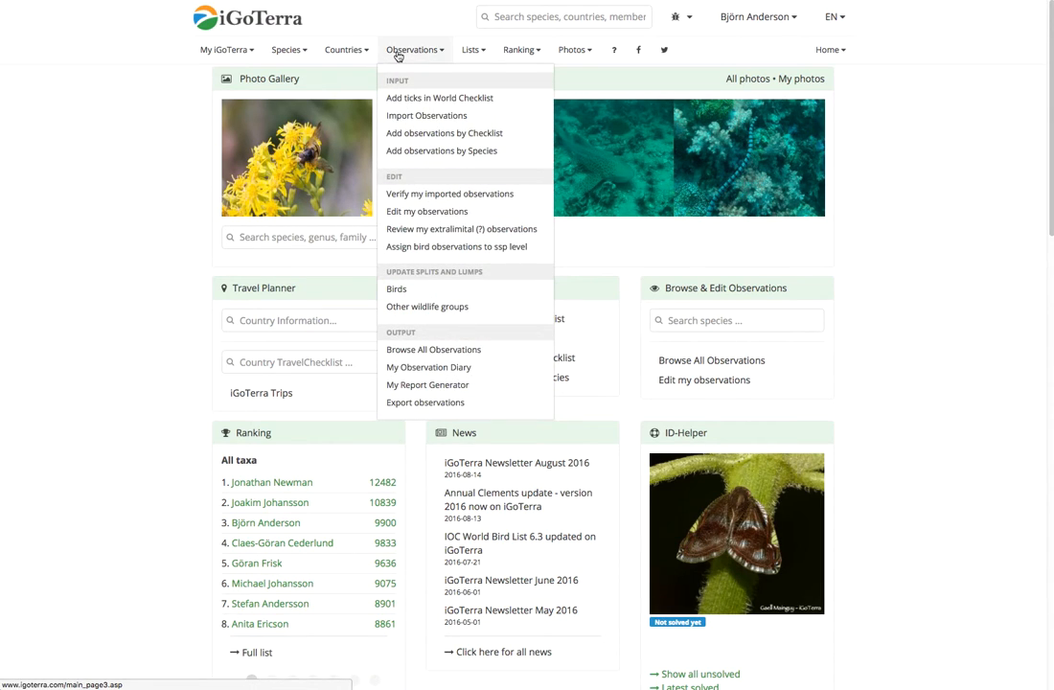
left_click(421, 252)
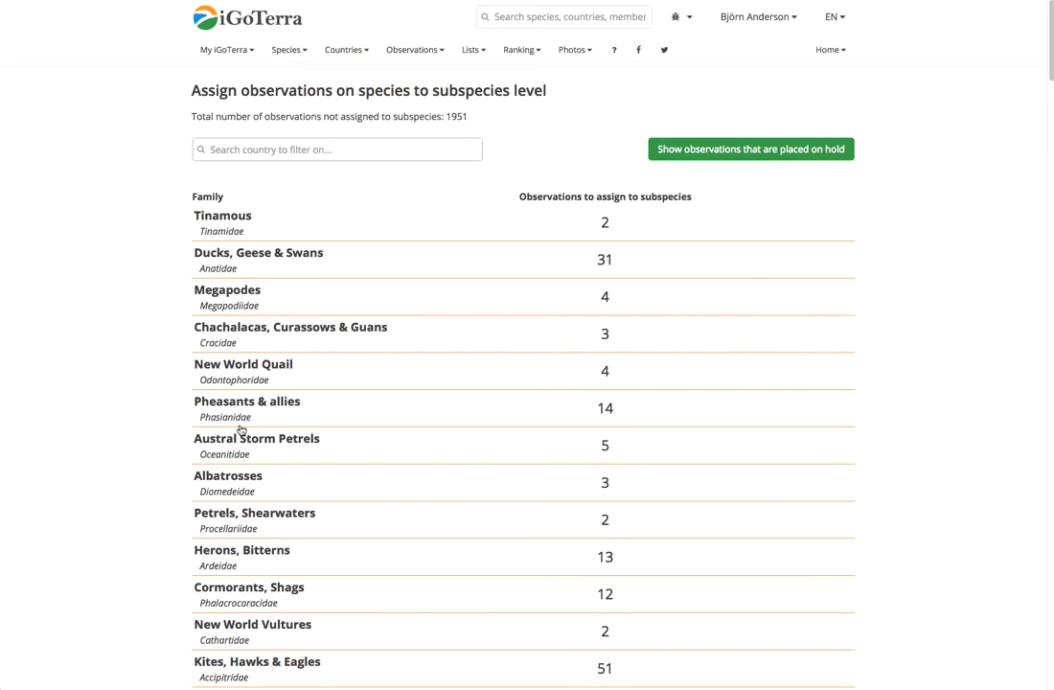
left_click(237, 258)
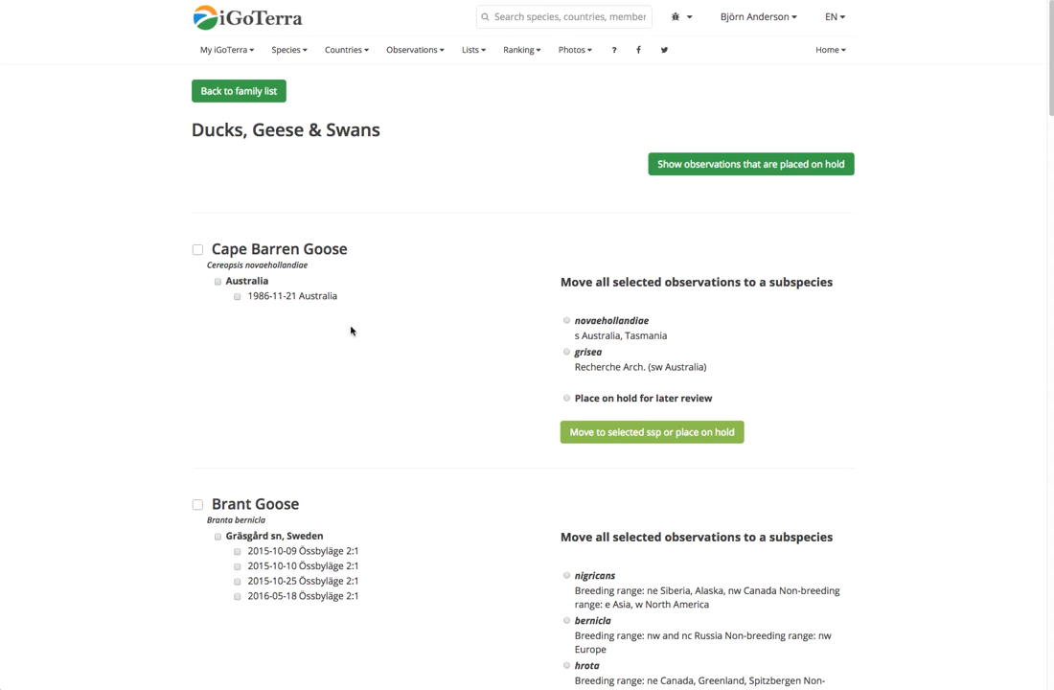
Step: Assign the 1986-11-21 Australia observation of Cape Barren Goose to the subspecies novaehollandiae
left_click(237, 299)
left_click(566, 320)
left_click(650, 433)
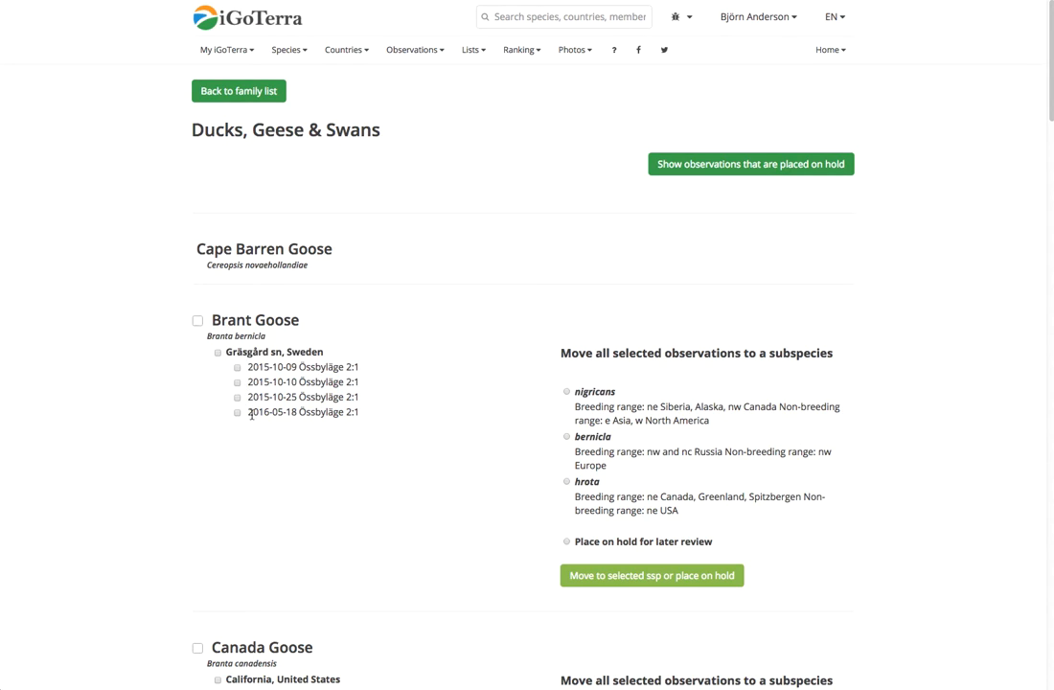
Step: Assign all Brant Goose observations from Gräsgård sn, Sweden to the subspecies bernicla
left_click(217, 353)
left_click(239, 385)
left_click(237, 383)
left_click(566, 438)
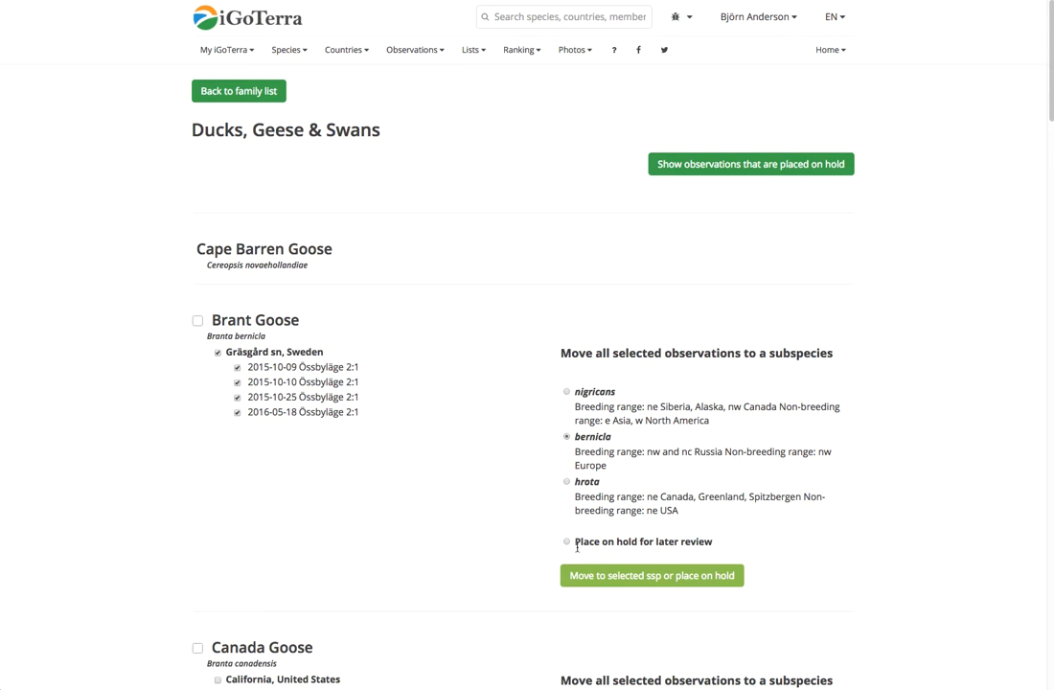
left_click(623, 577)
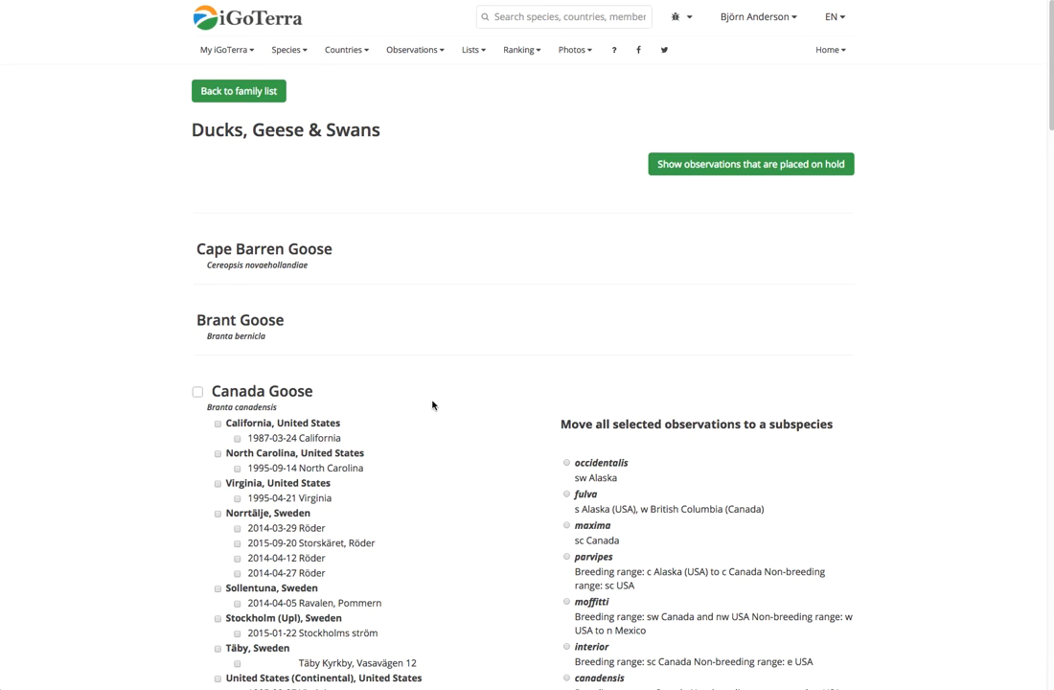
Step: Place all Canada Goose observations from Norrtälje, Sweden on hold for later review
scroll(432, 405, "down", 3)
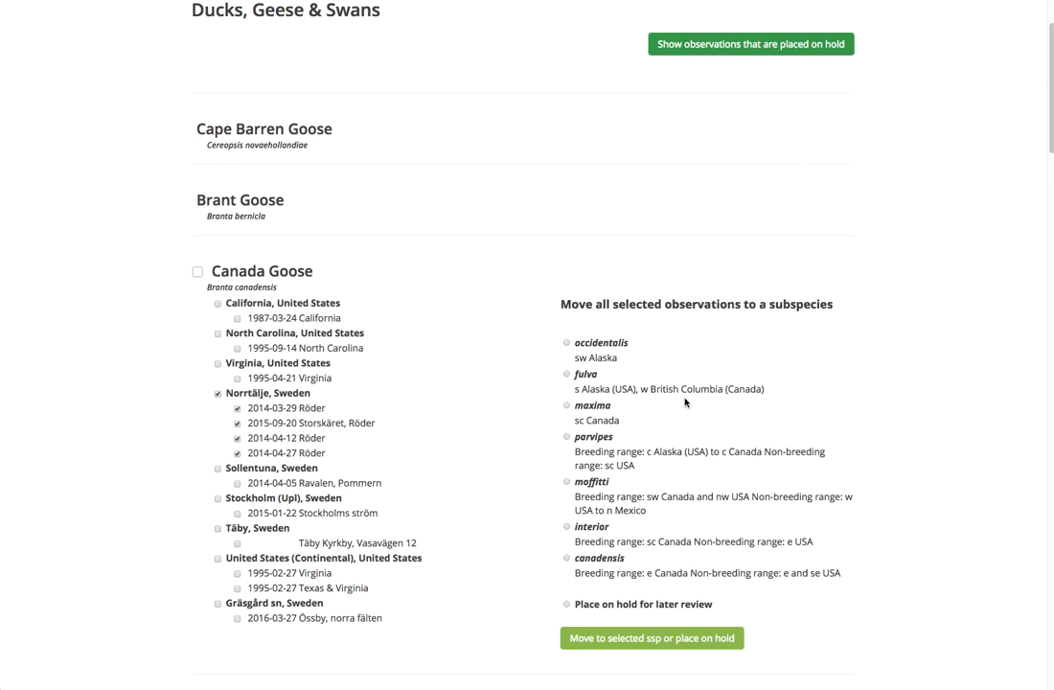
left_click(567, 604)
left_click(620, 640)
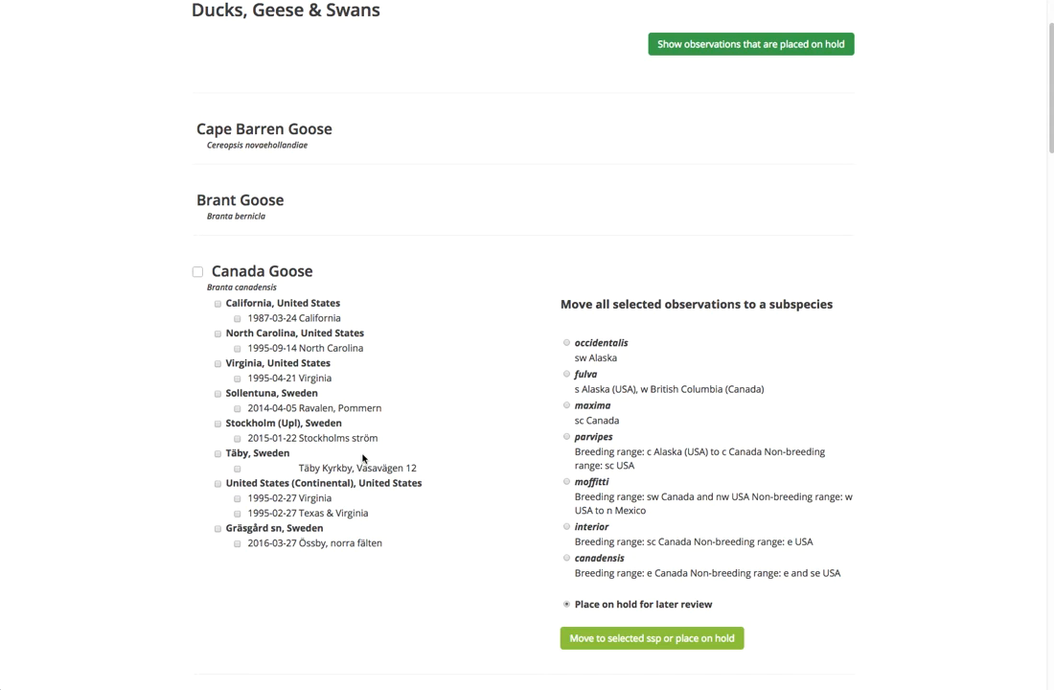
Step: Return to the family list and filter the unassigned observations on the country Sweden
scroll(362, 458, "up", 3)
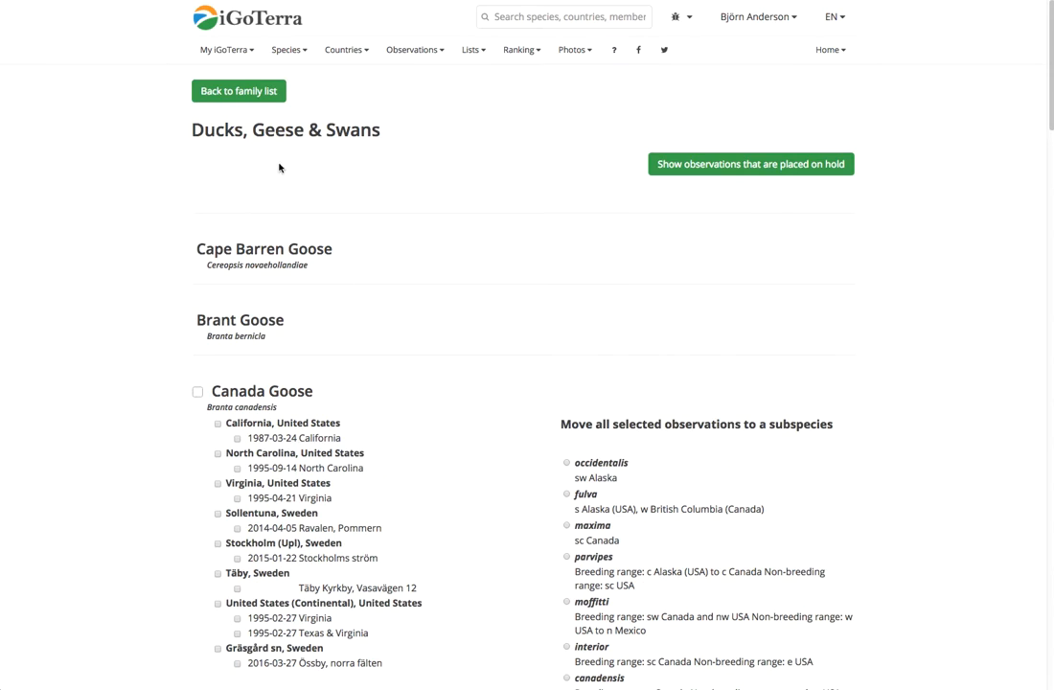
left_click(257, 96)
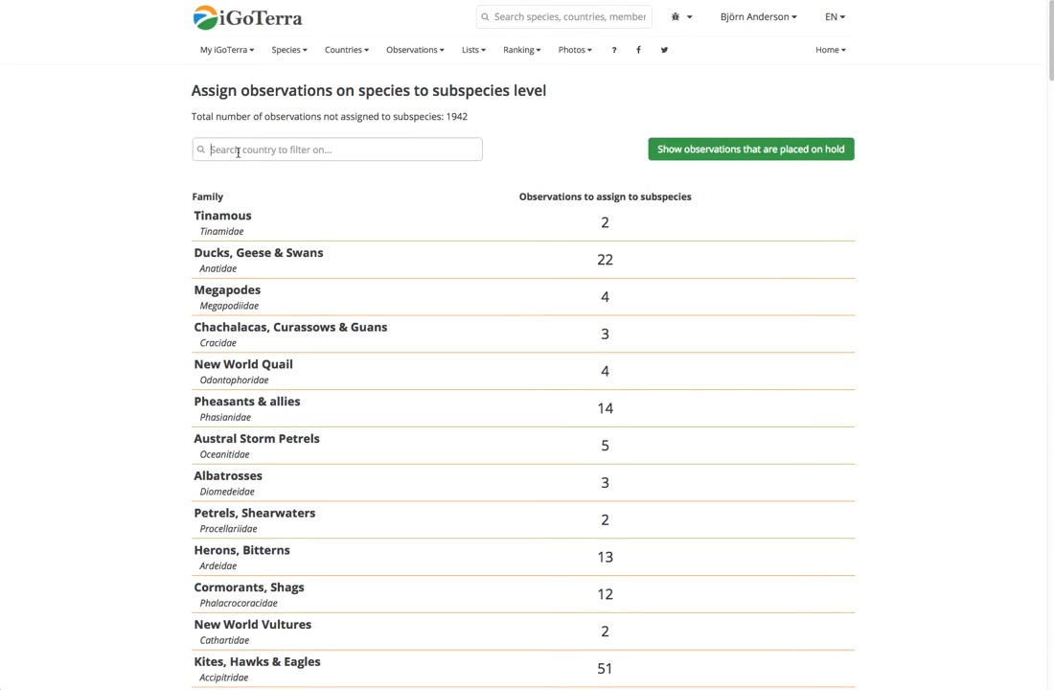
type("swed")
key("Down")
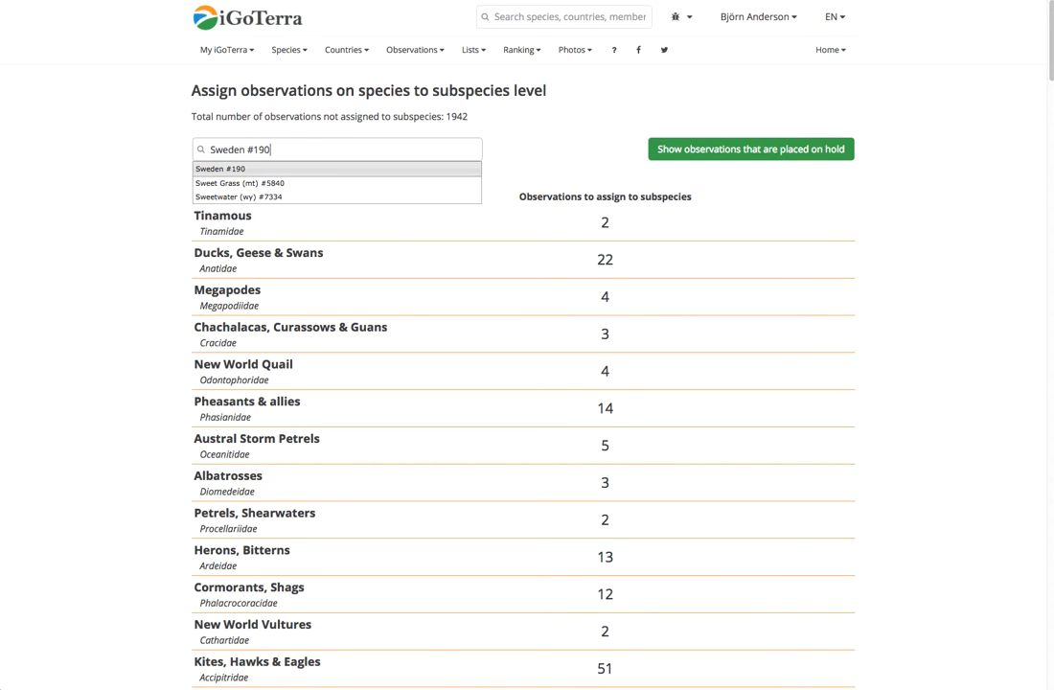
key("Return")
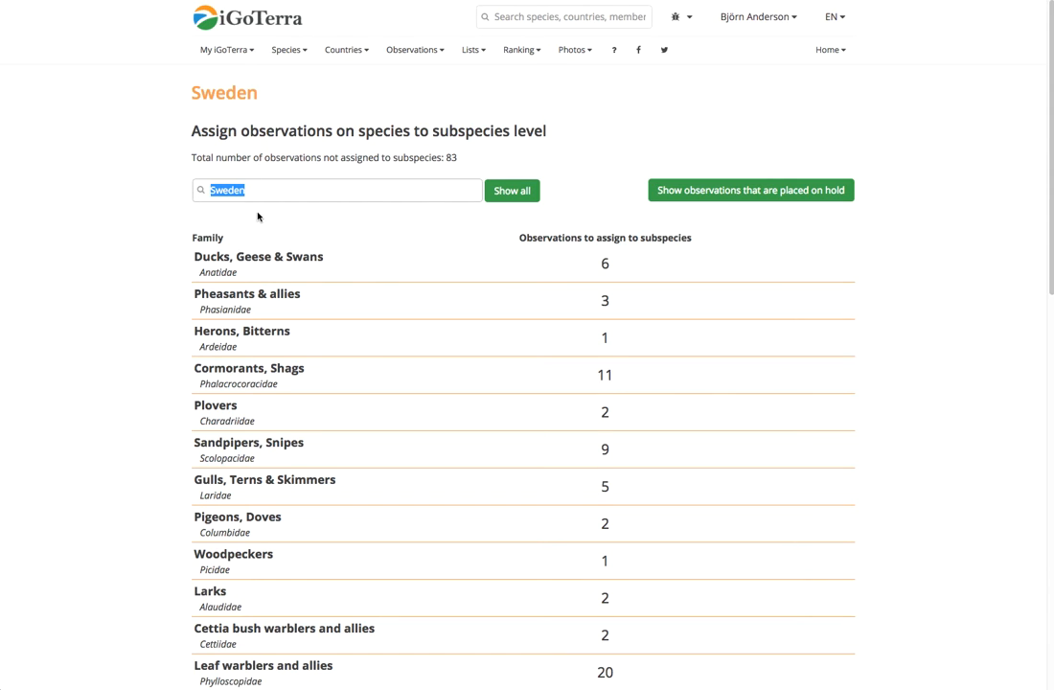
Step: Assign the Täby observation of Common Blackbird in the Thrushes family to the subspecies merula
scroll(324, 346, "down", 5)
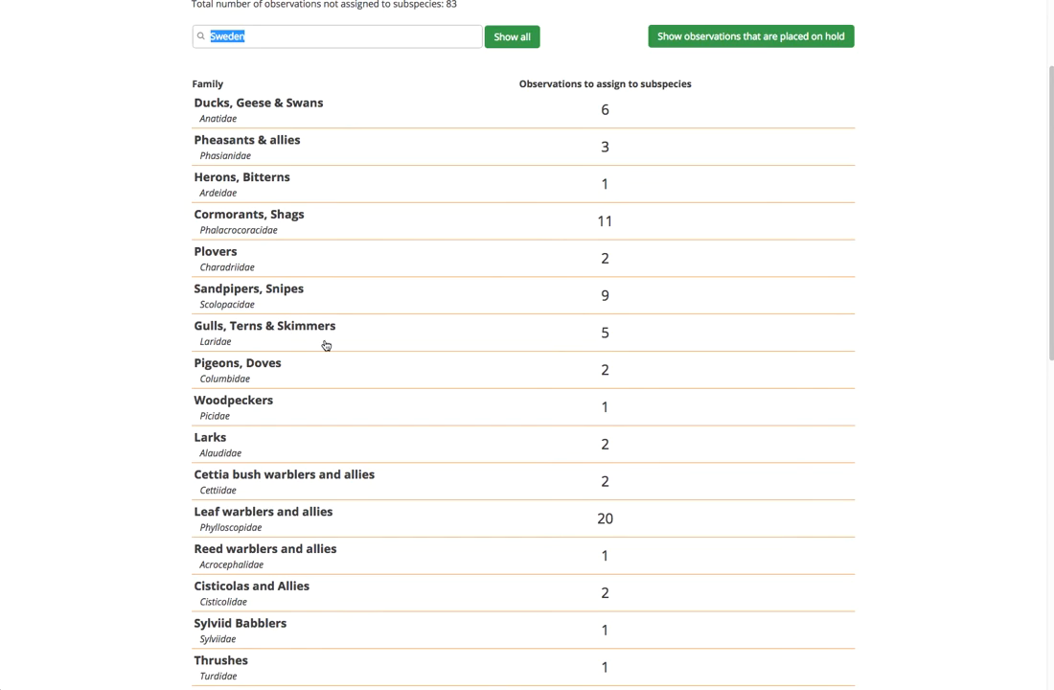
left_click(252, 554)
scroll(469, 464, "down", 1)
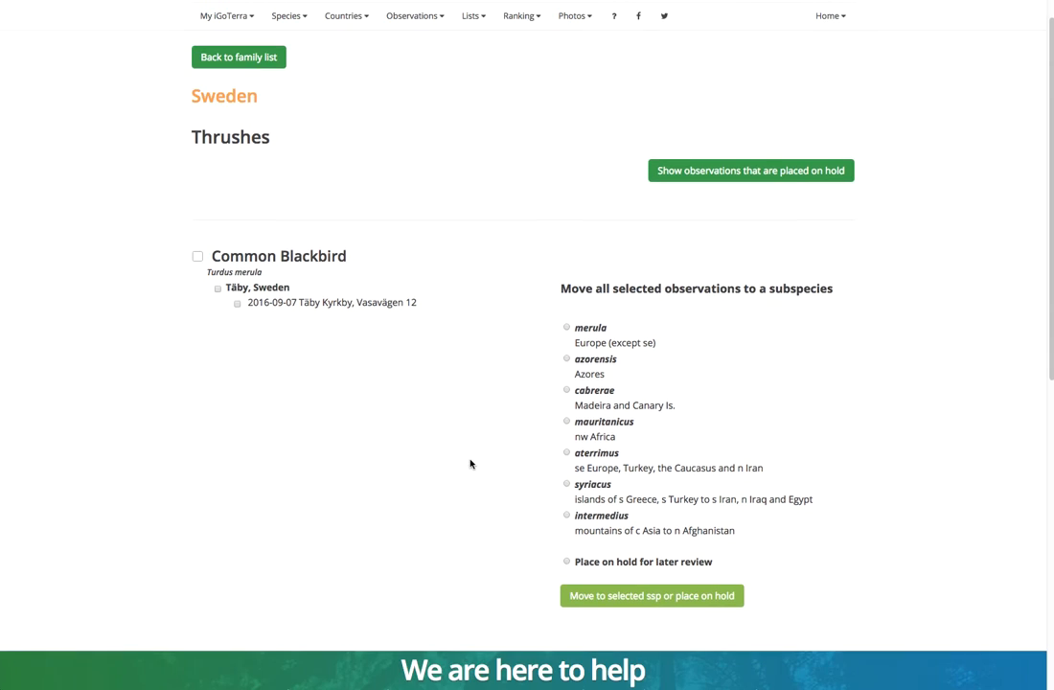
left_click(218, 289)
left_click(566, 328)
left_click(644, 595)
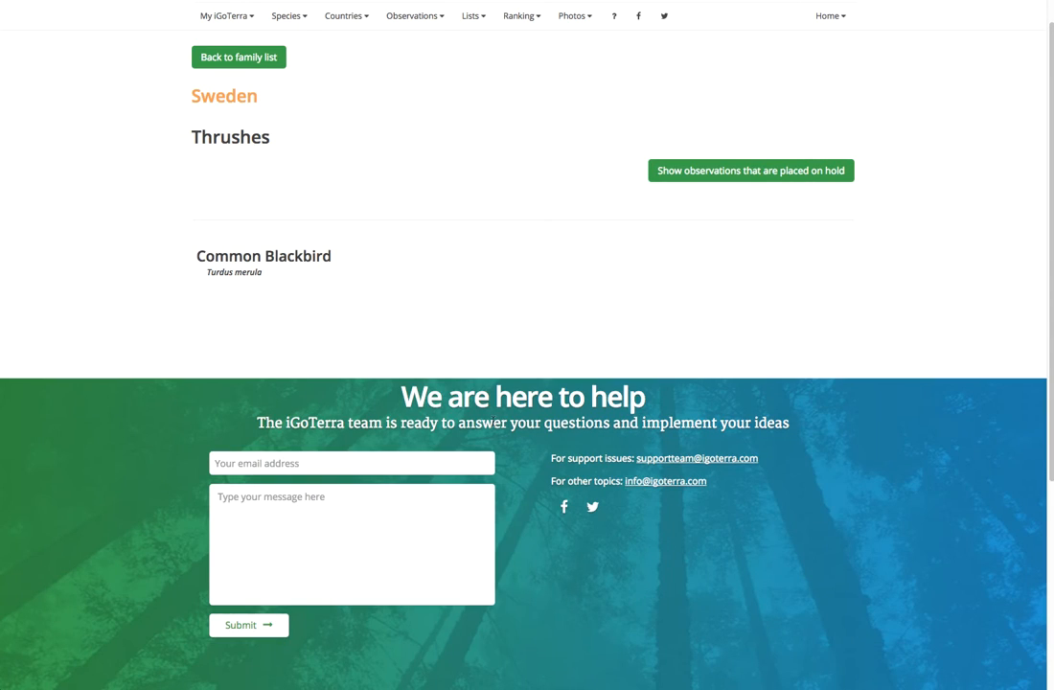
Step: Return to the family list, remove the Sweden filter and show the observations that are placed on hold
left_click(224, 57)
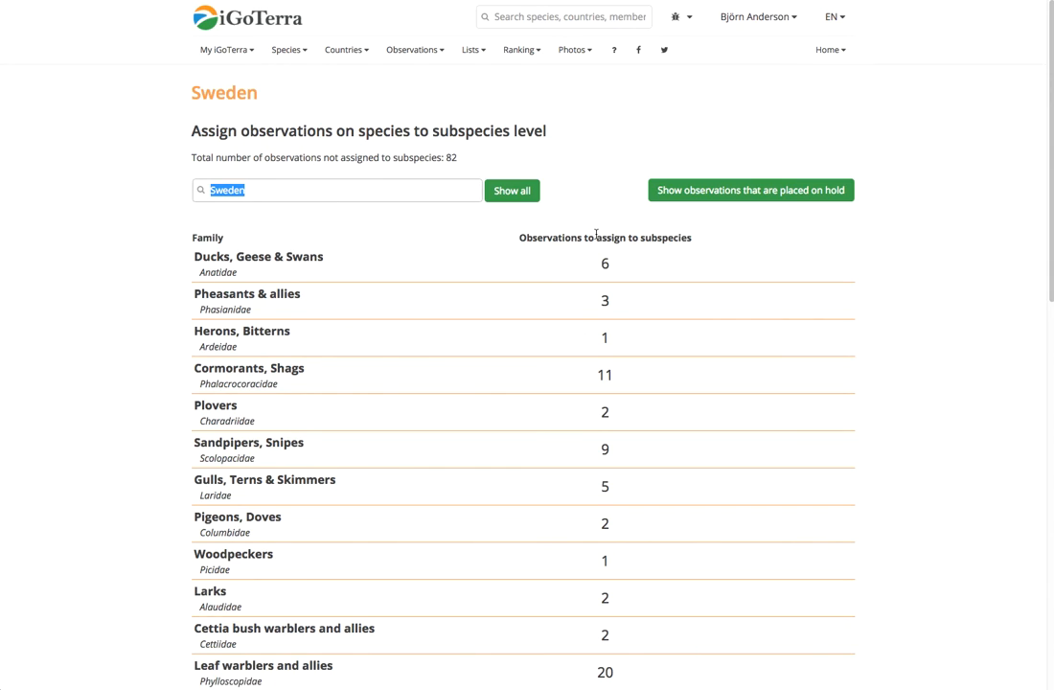
left_click(501, 199)
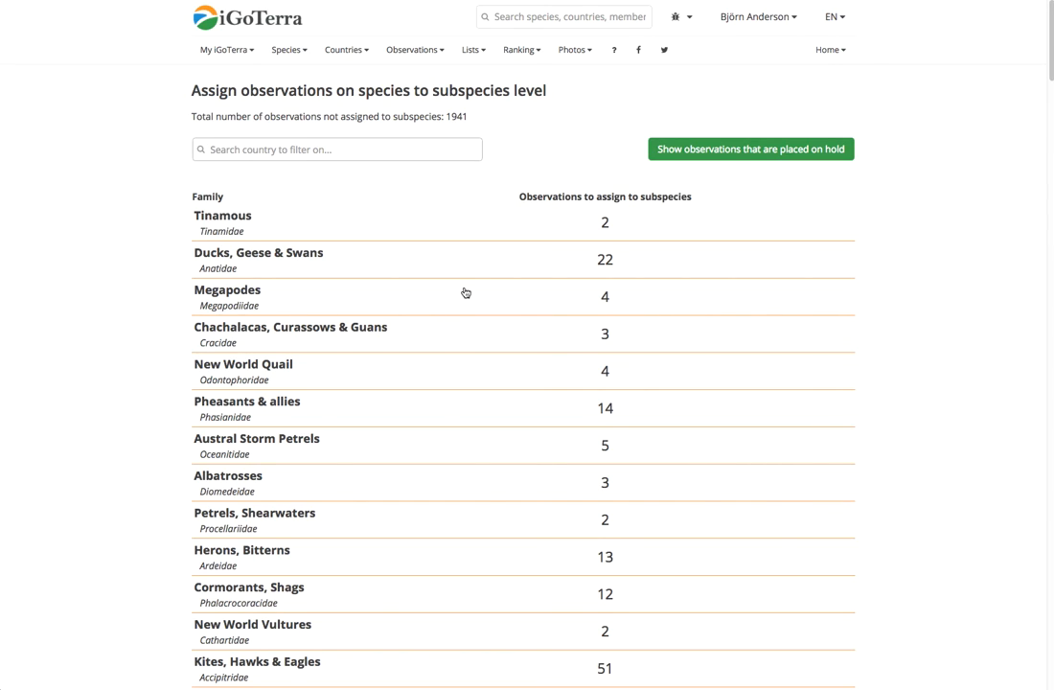
left_click(721, 152)
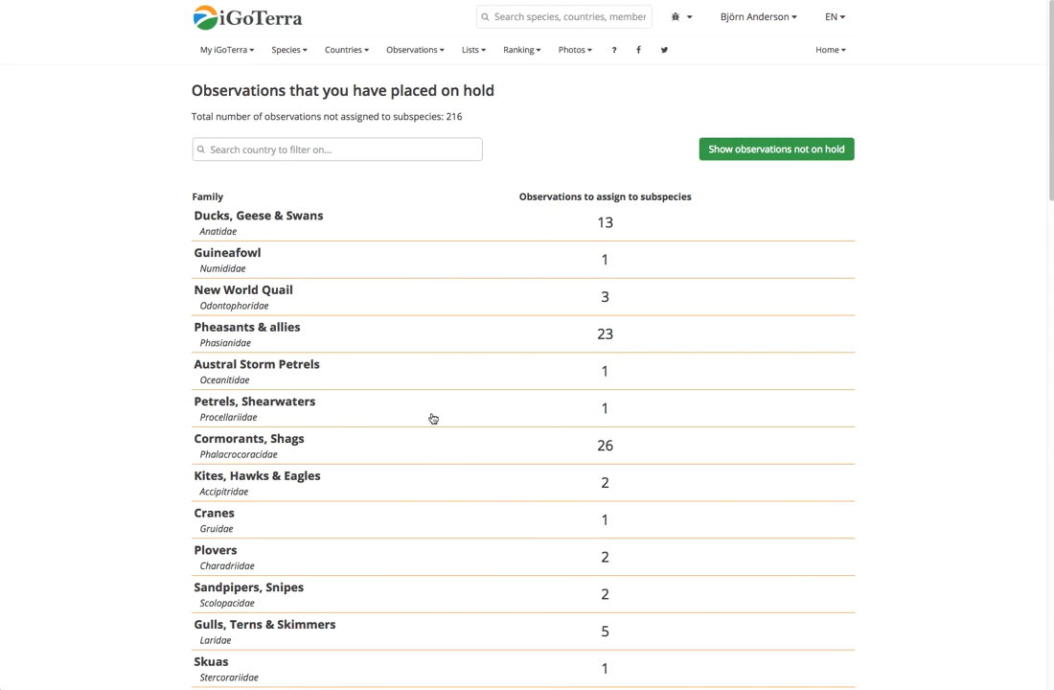
scroll(432, 407, "down", 3)
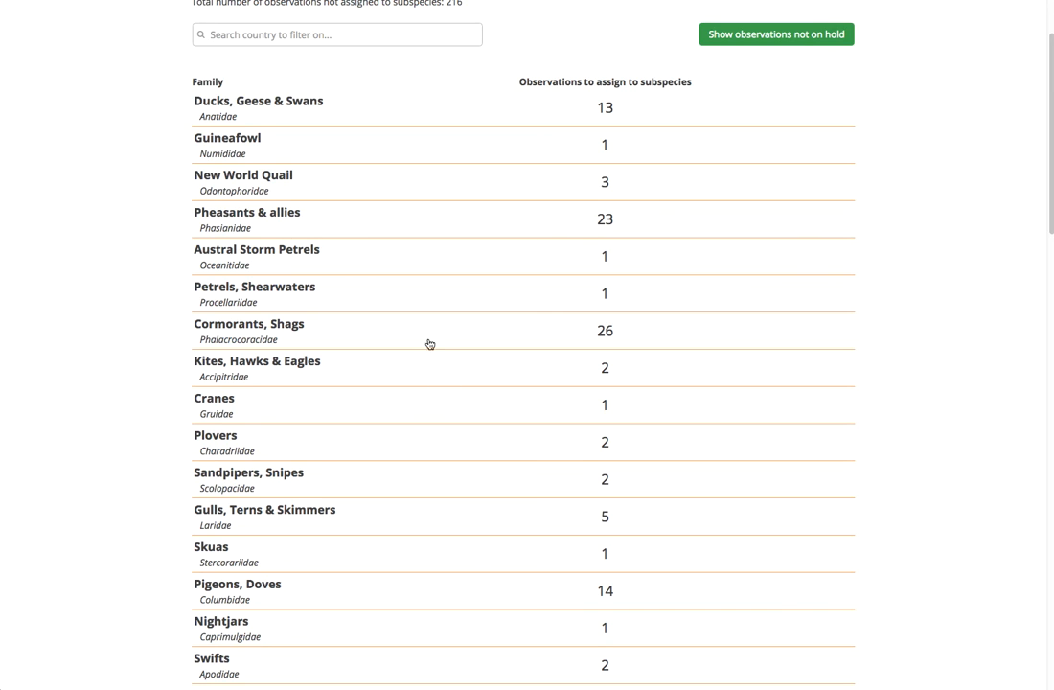
scroll(432, 348, "up", 3)
mouse_move(755, 4)
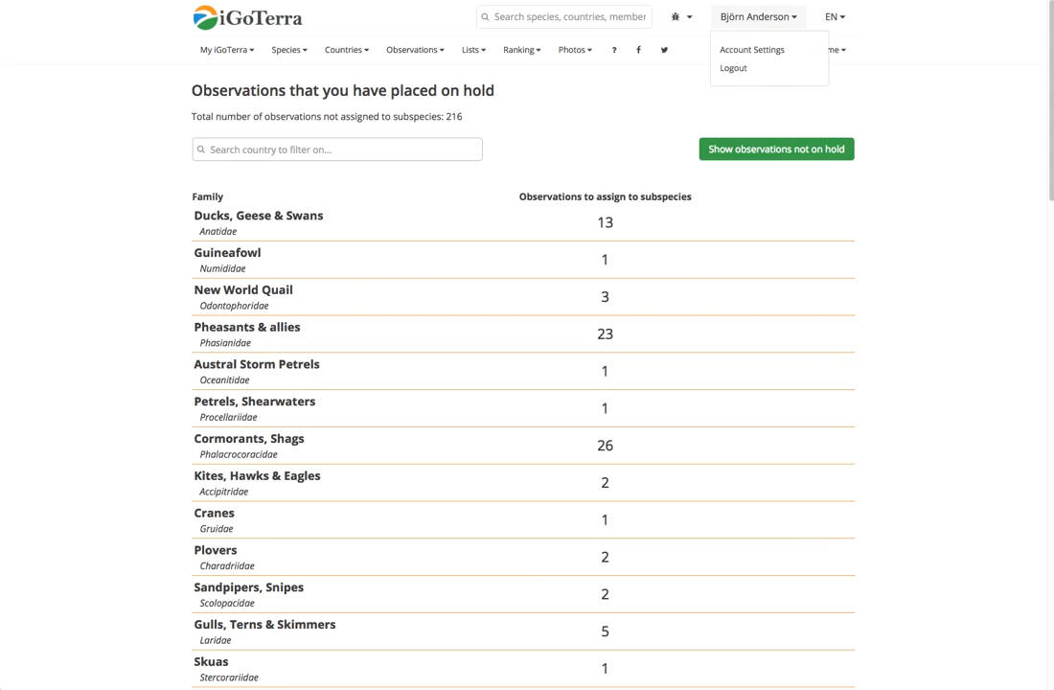